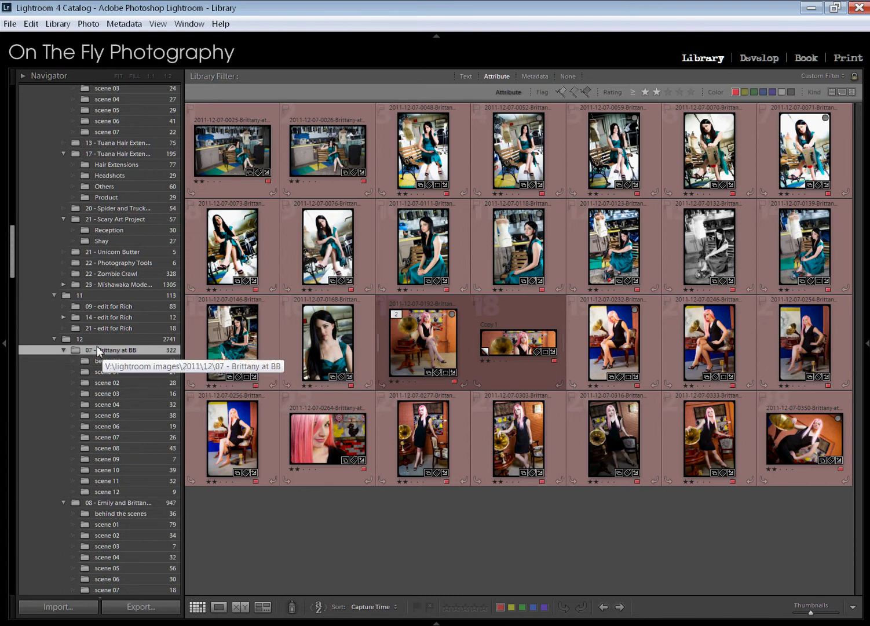
- Browse the 12 folder and the Brittany at BB scene 02, 04, 06 and 07 subfolders
left_click(115, 340)
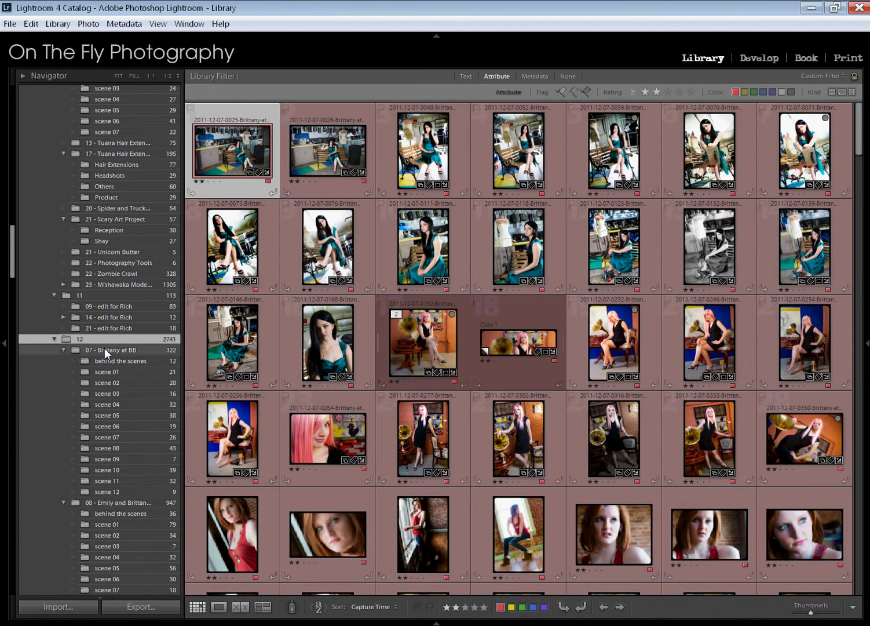
left_click(104, 350)
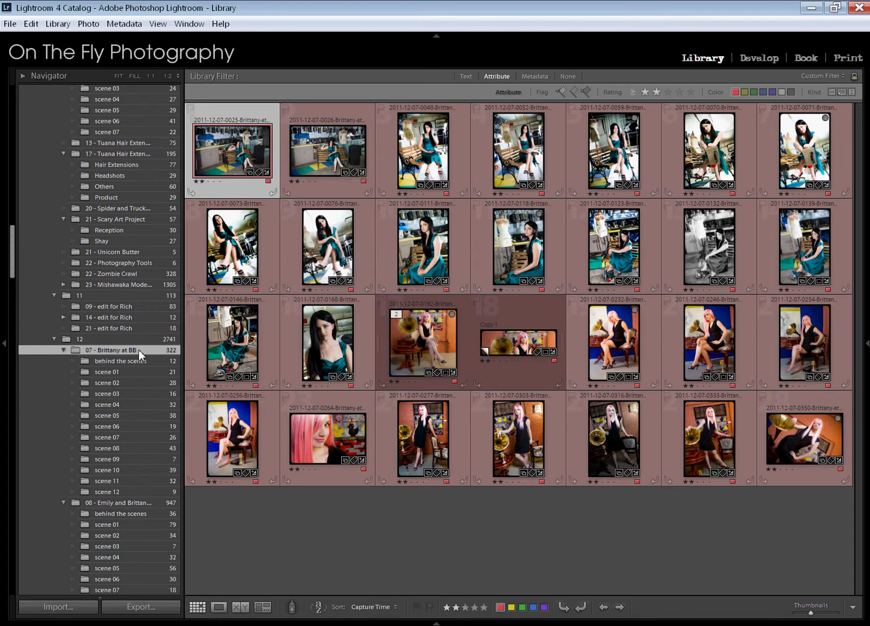
left_click(112, 382)
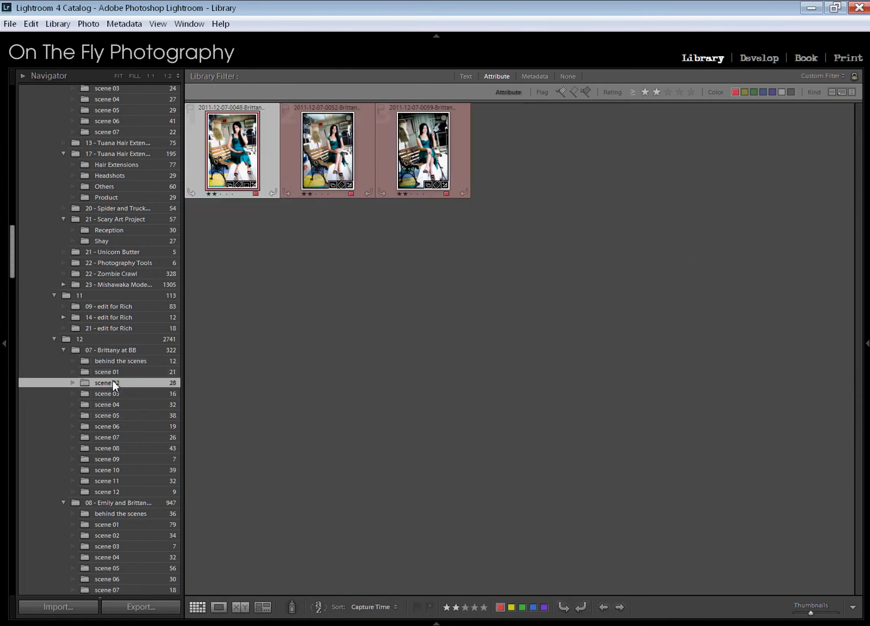
left_click(114, 404)
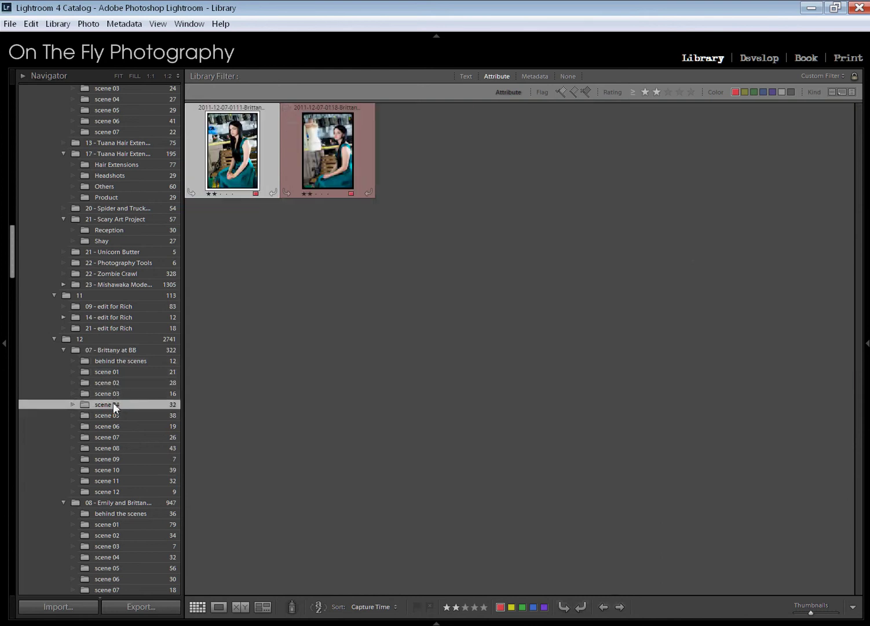
left_click(114, 426)
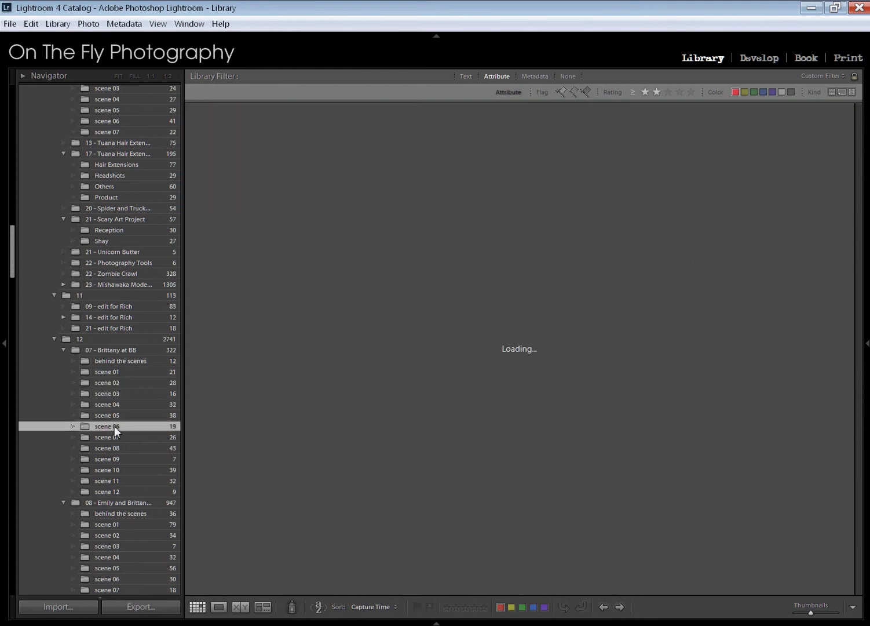
left_click(118, 438)
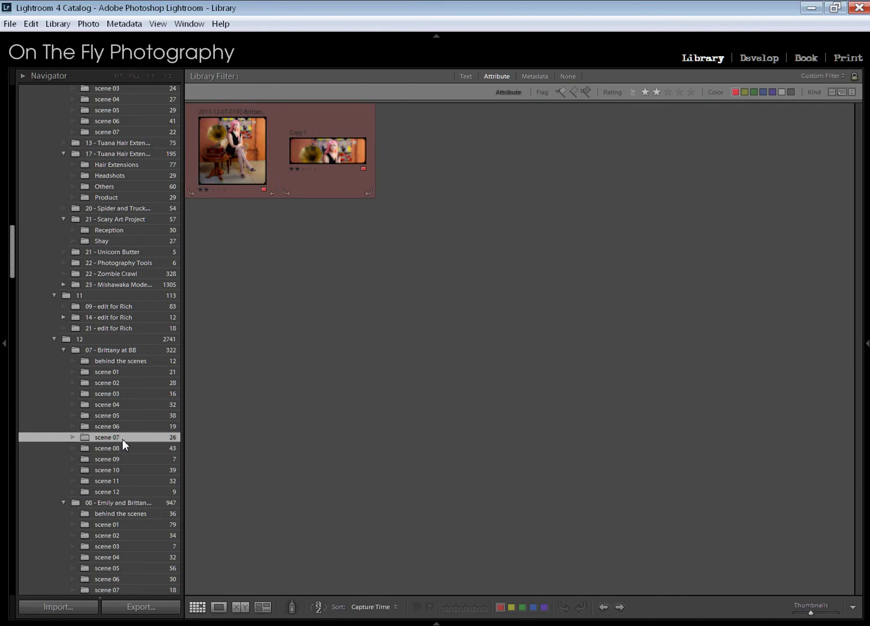
- Select every photo in the whole 07 - Brittany at BB shoot, then switch to the LR/TreeExporter page
left_click(116, 349)
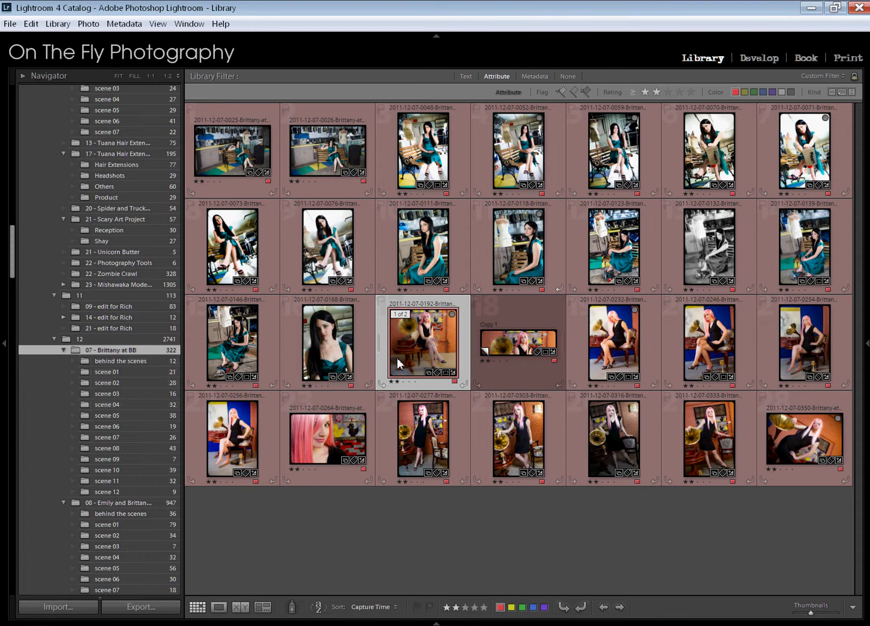
key("ctrl+a")
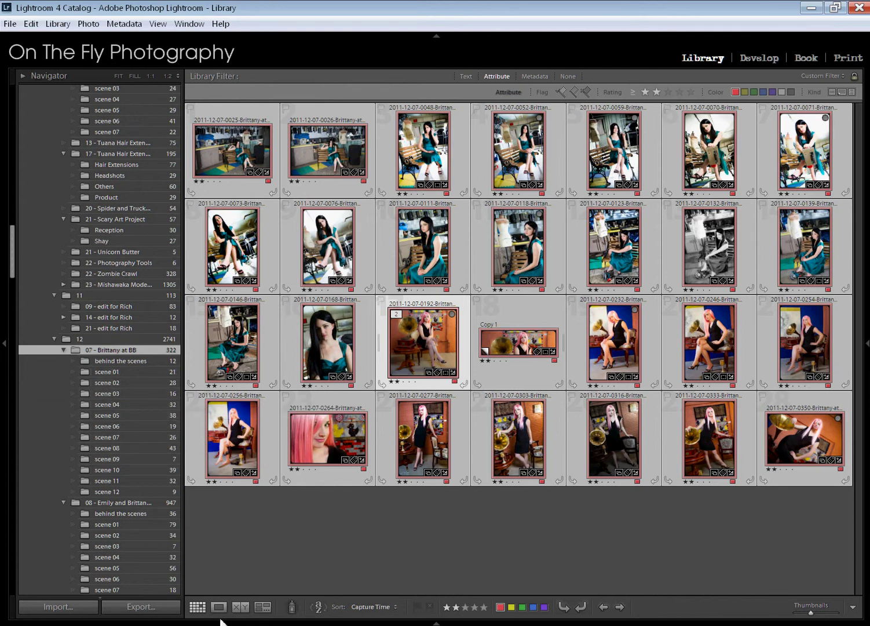
key("alt+Tab")
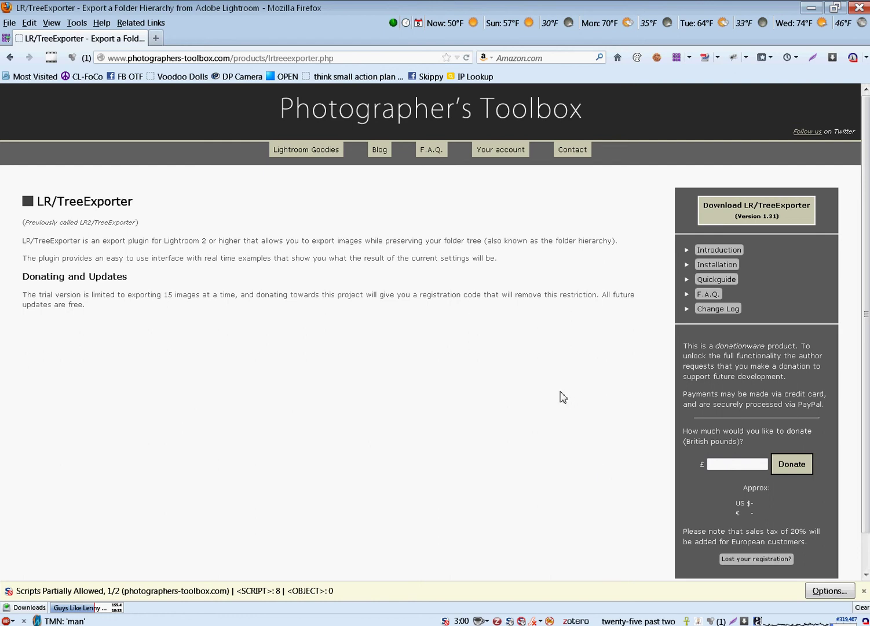
- Minimize Firefox to bring the Lightroom library back
left_click(814, 12)
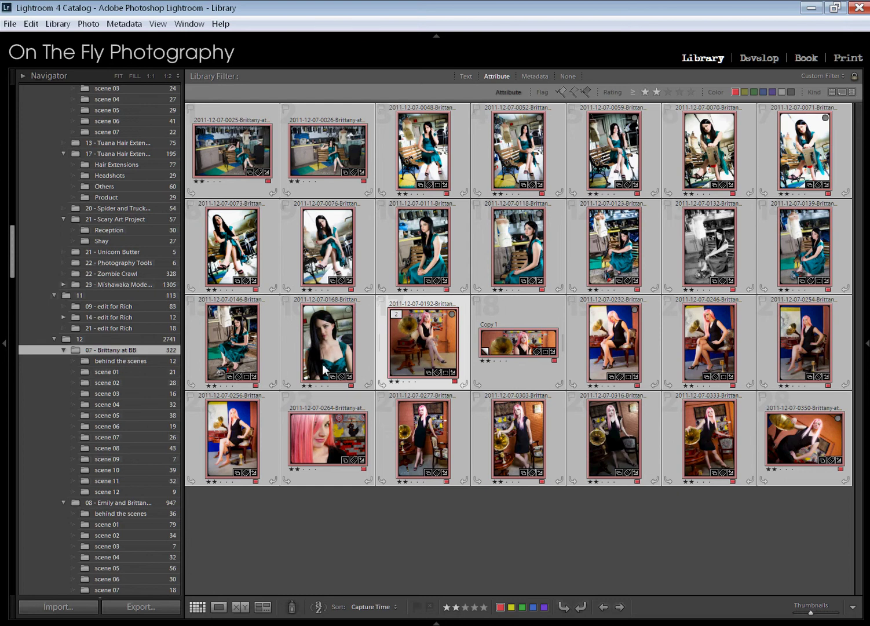
- Open Export for the 28 photos, load the 'd4m - tree - full set' preset, and check the A Full Set subfolder
key("ctrl+shift+e")
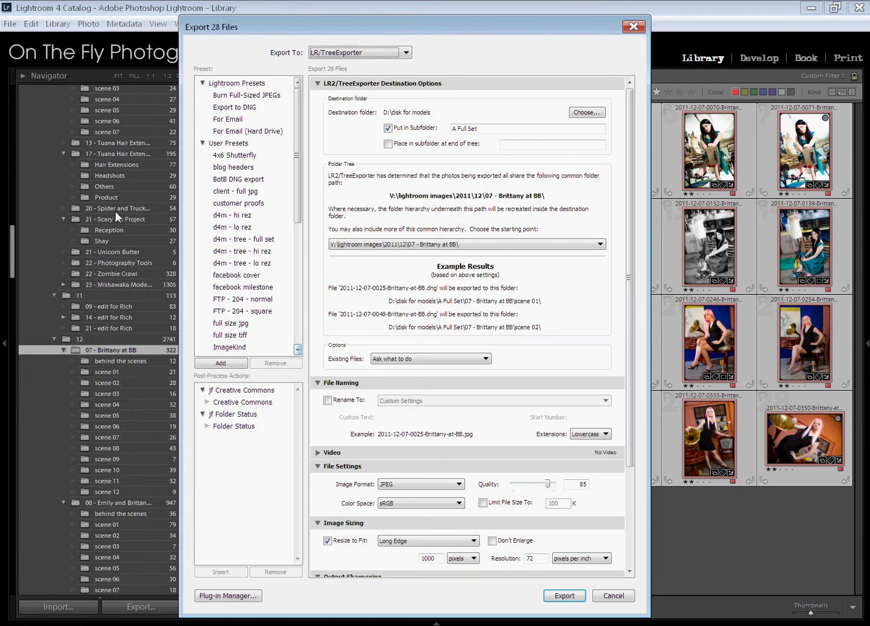
left_click(243, 243)
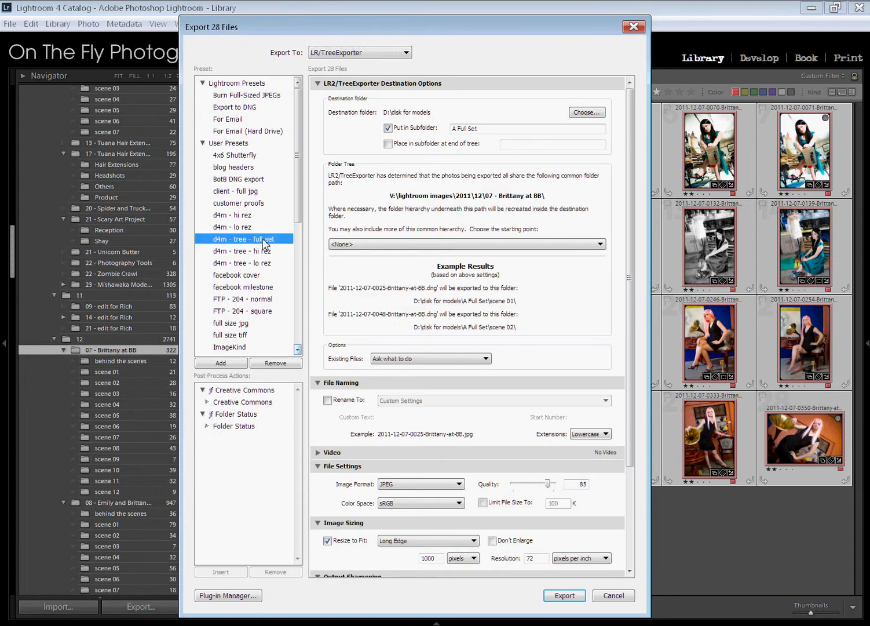
left_click(467, 125)
left_click(333, 55)
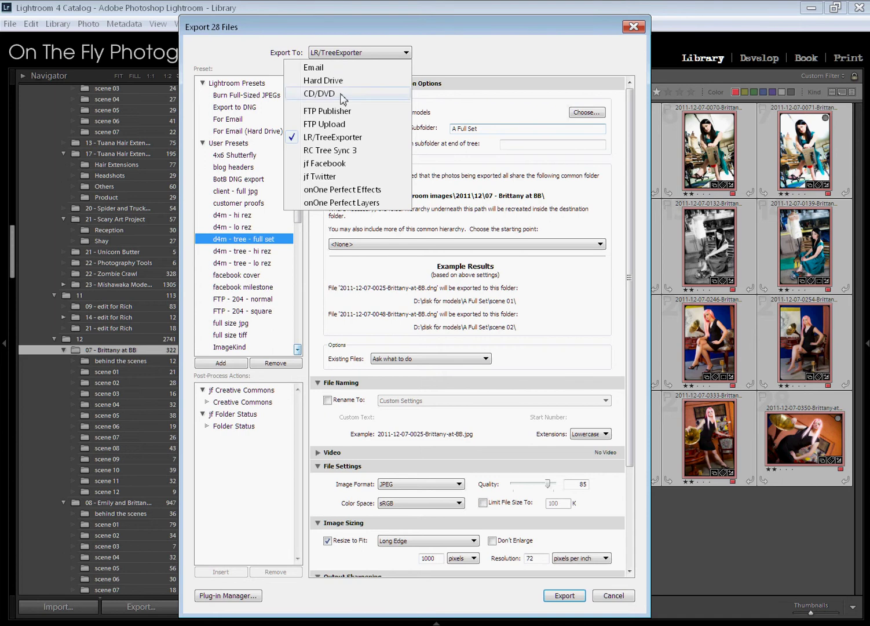
left_click(366, 141)
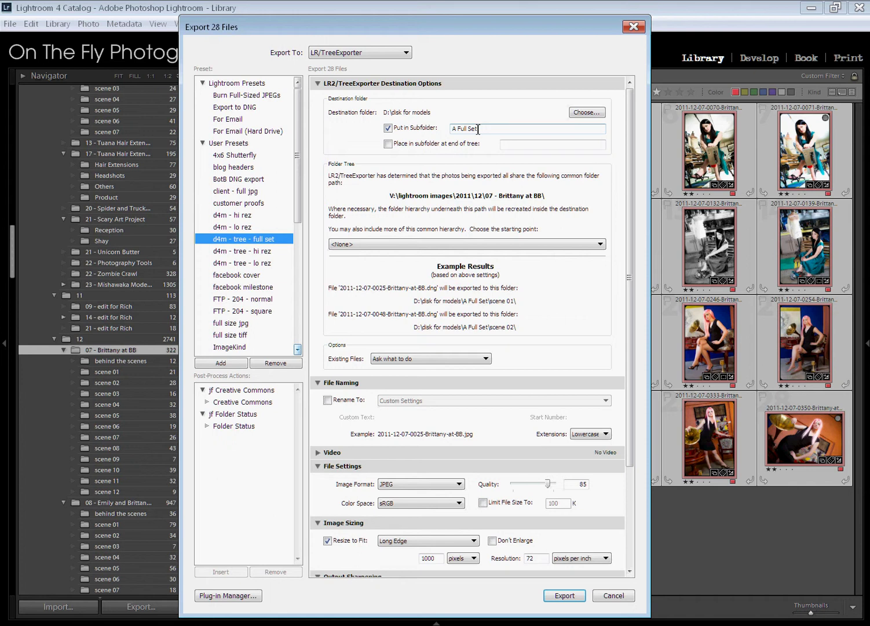
left_click_drag(629, 282, 629, 436)
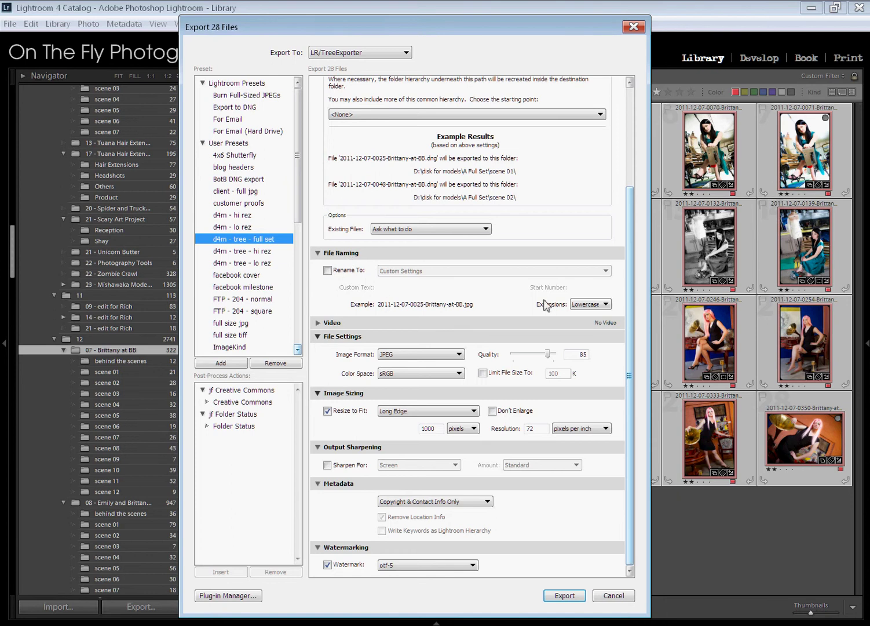
left_click(319, 323)
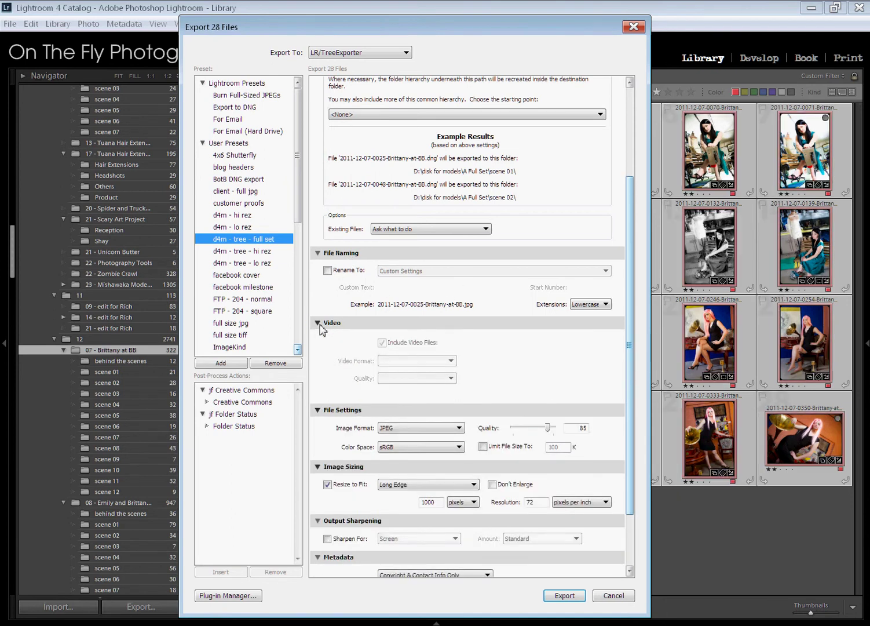
left_click(320, 324)
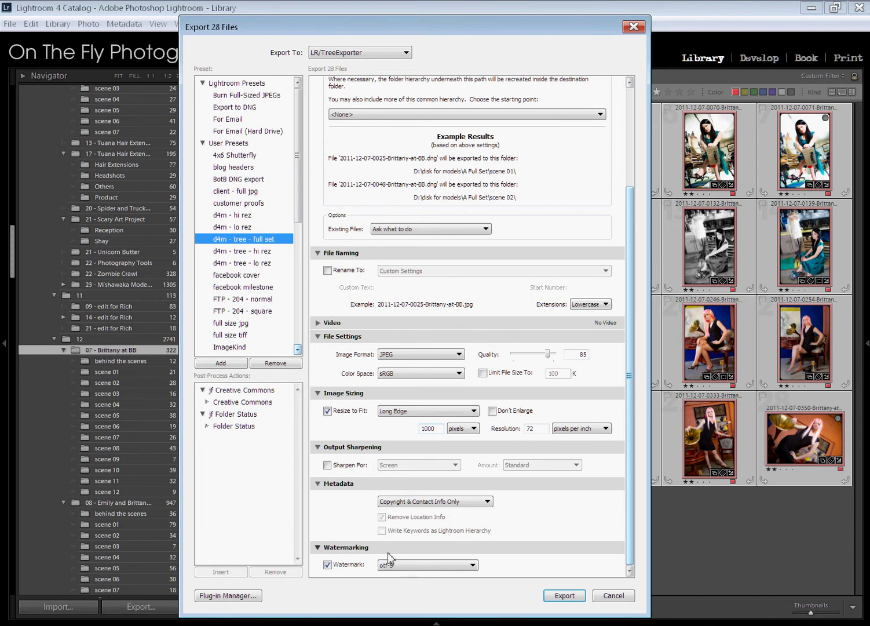
left_click_drag(630, 537, 645, 417)
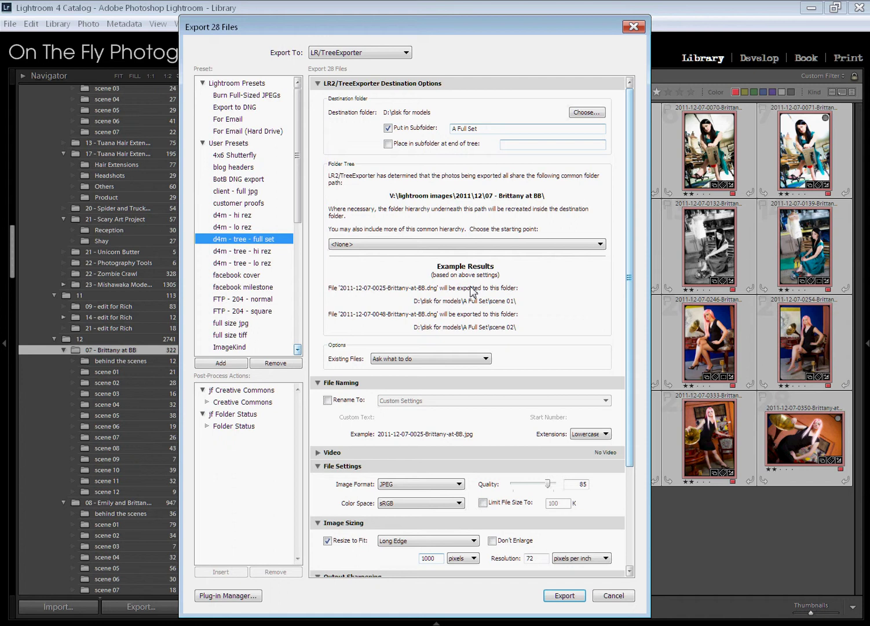
left_click(401, 360)
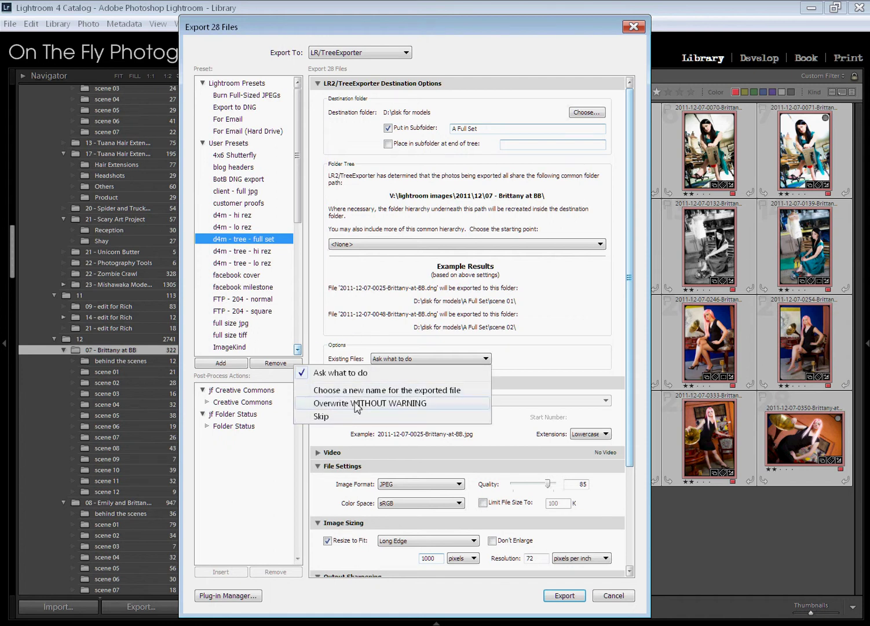
left_click(365, 380)
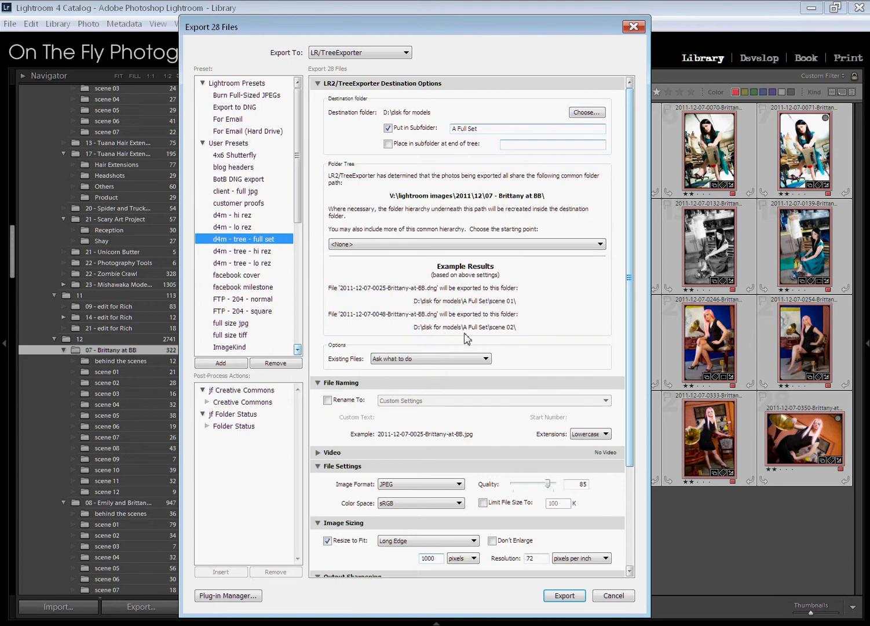
left_click(348, 245)
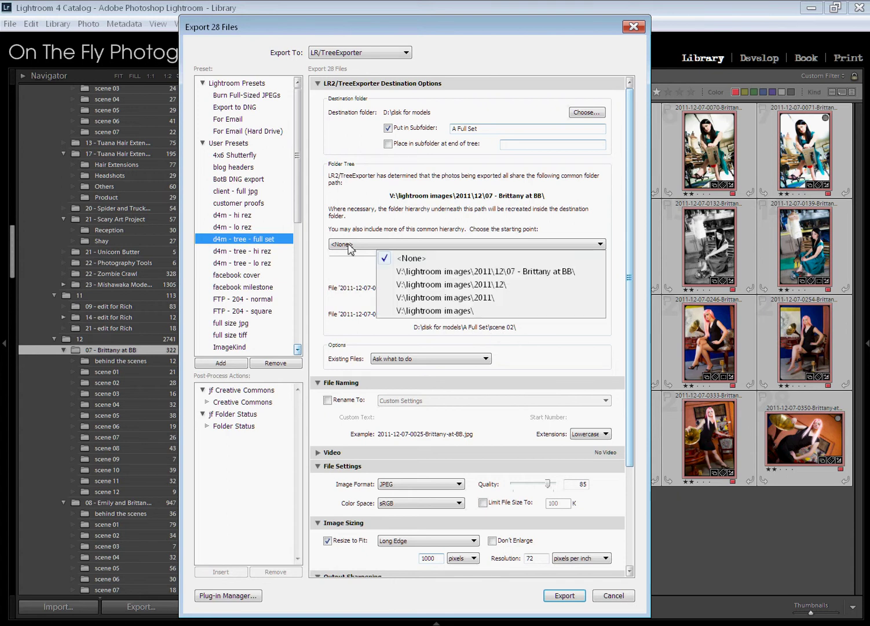
left_click(568, 274)
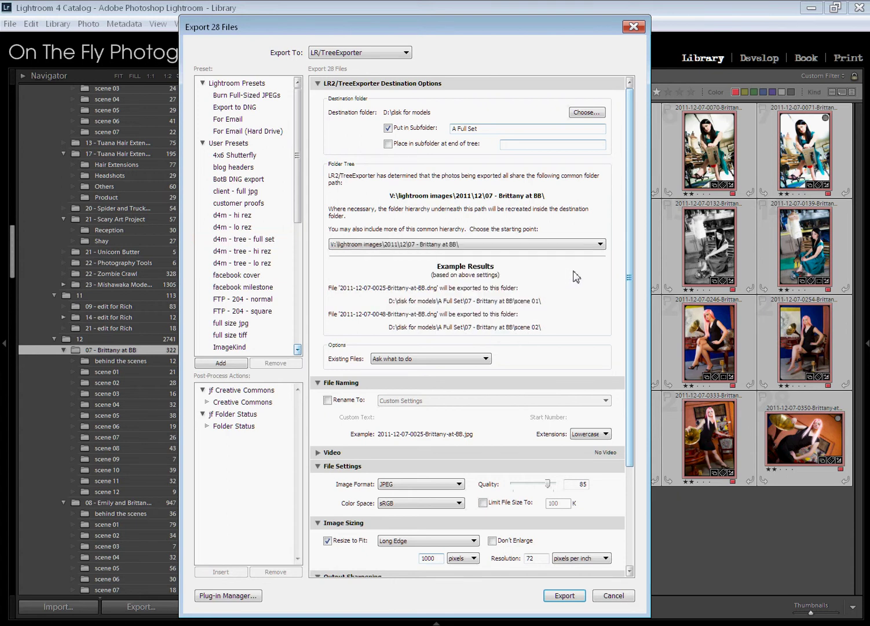
left_click(464, 245)
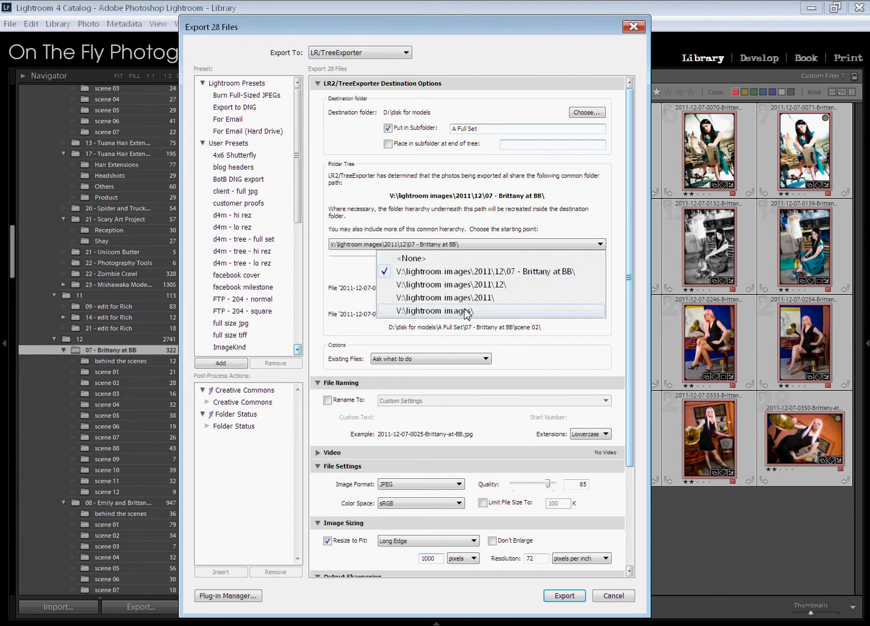
left_click(422, 272)
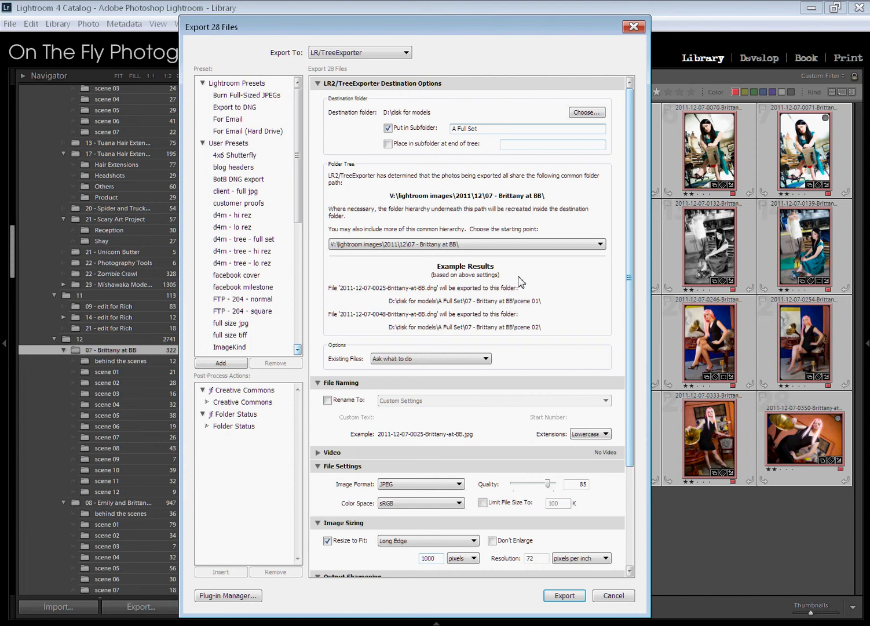
left_click(515, 244)
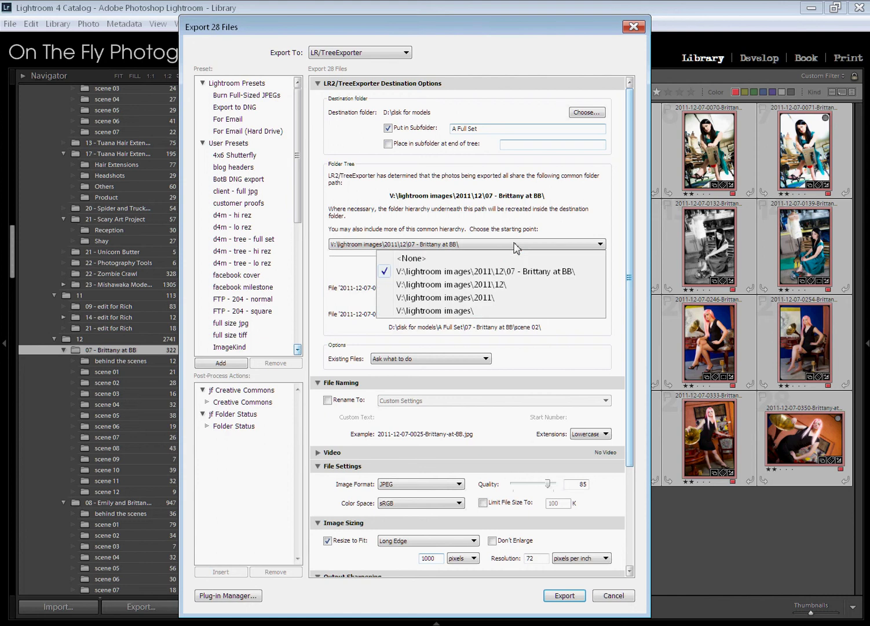
left_click(456, 311)
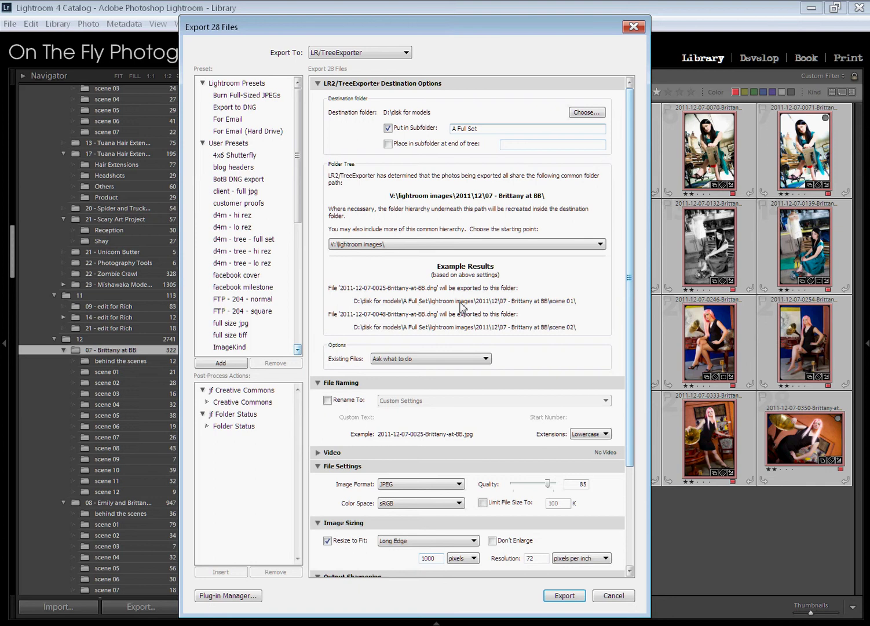
left_click(480, 304)
left_click(448, 246)
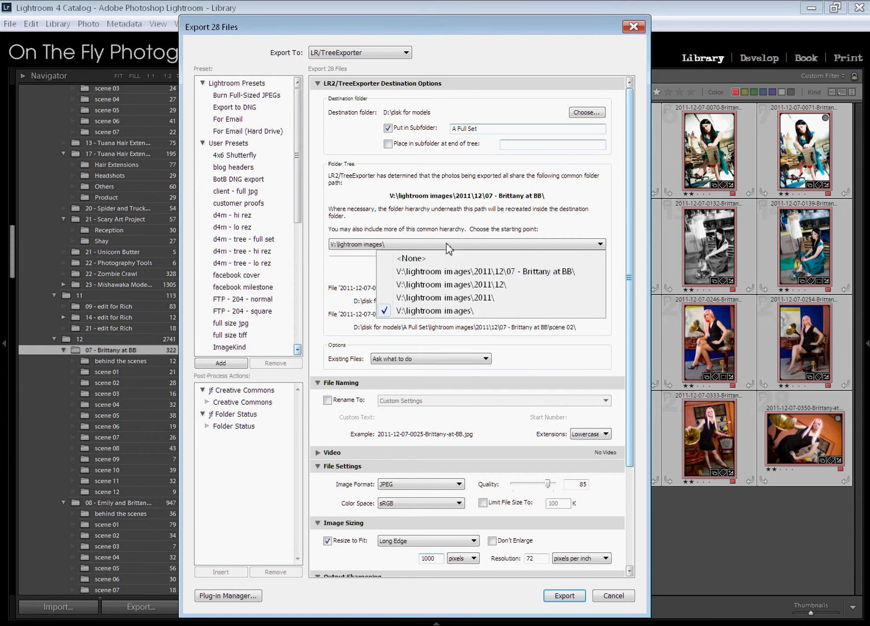
left_click(508, 299)
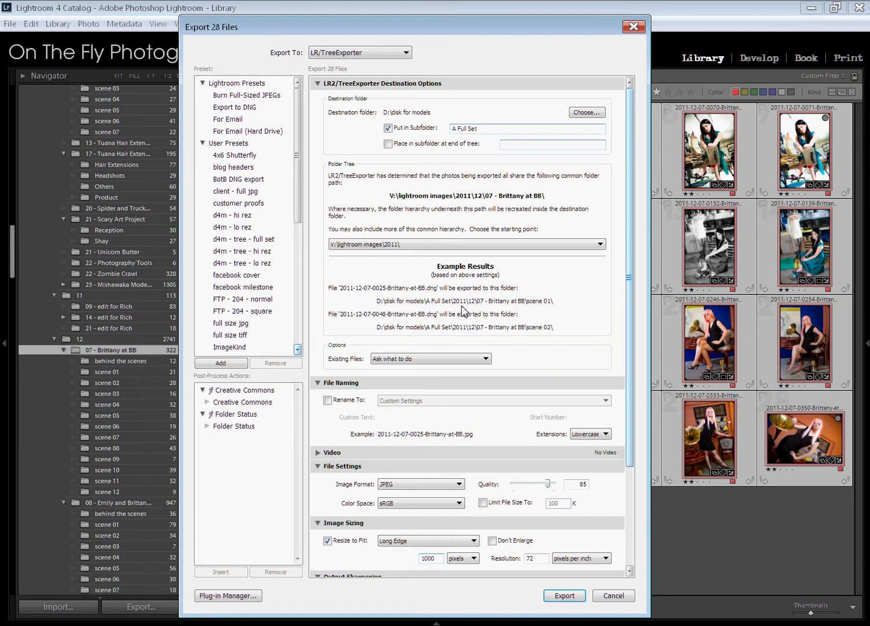
left_click(492, 244)
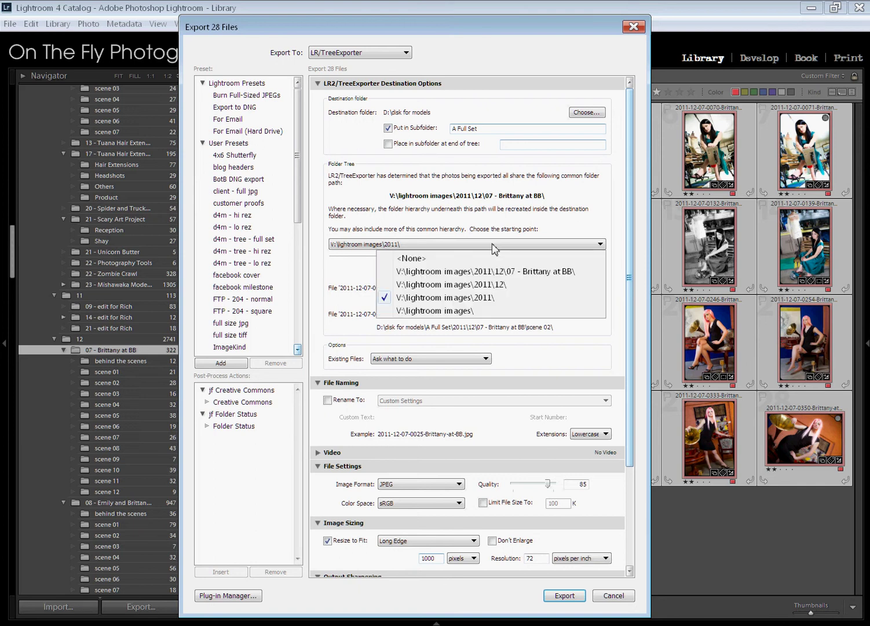
left_click(565, 272)
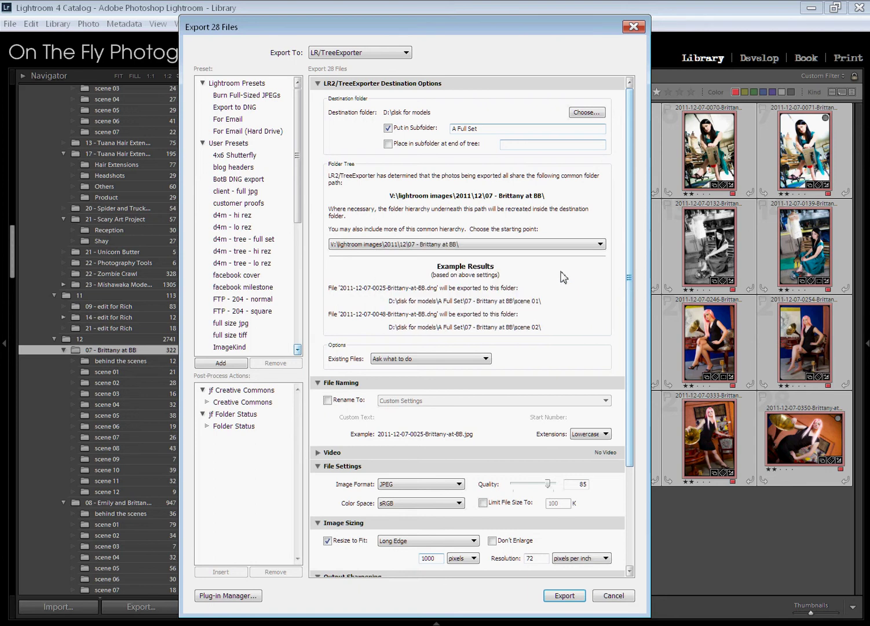
left_click(533, 306)
- Cancel the Export dialog and minimize Lightroom to show the A Full Set folder in Explorer
left_click(611, 597)
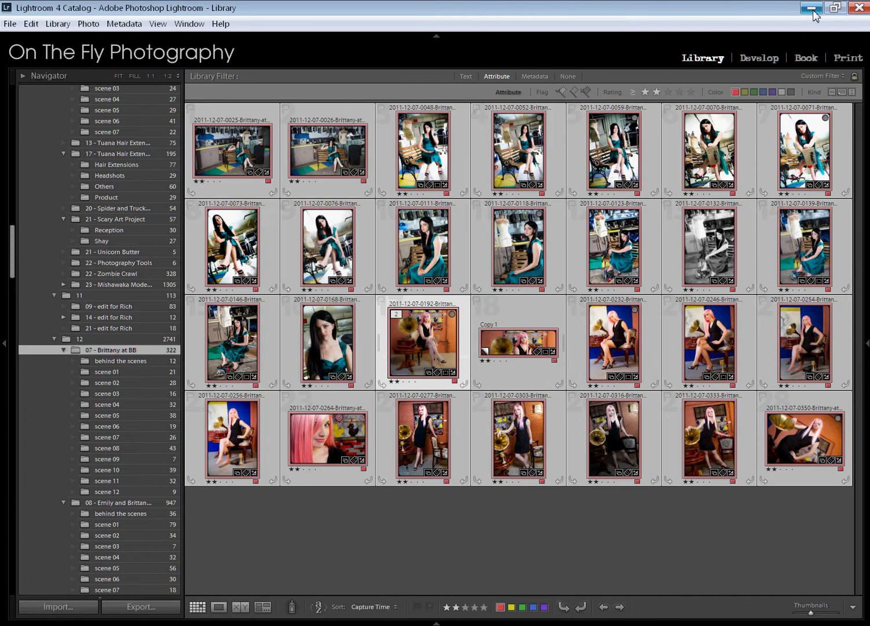
left_click(812, 8)
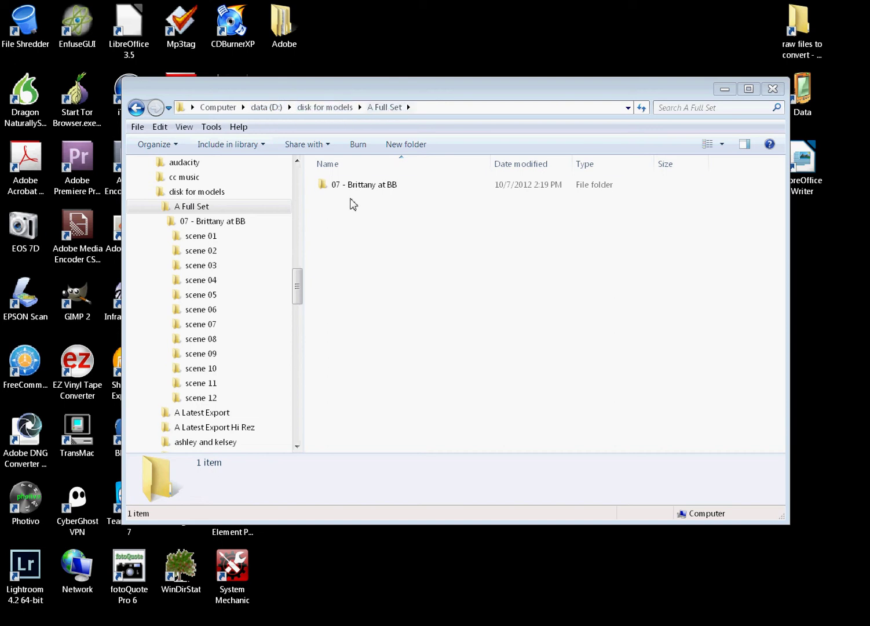
- Open the exported 07 - Brittany at BB folder and check the photos in scenes 01–05
left_click(358, 186)
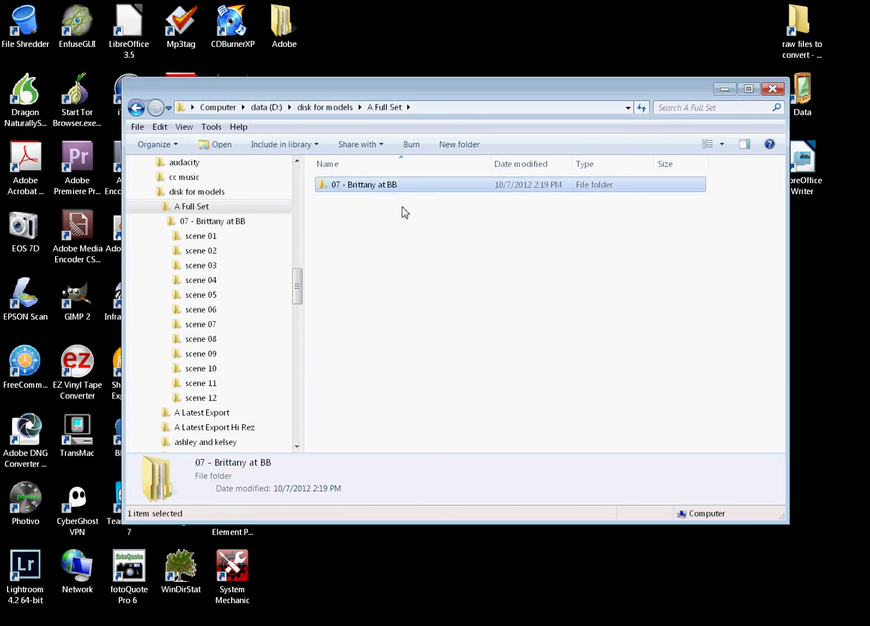
double_click(356, 185)
left_click(227, 237)
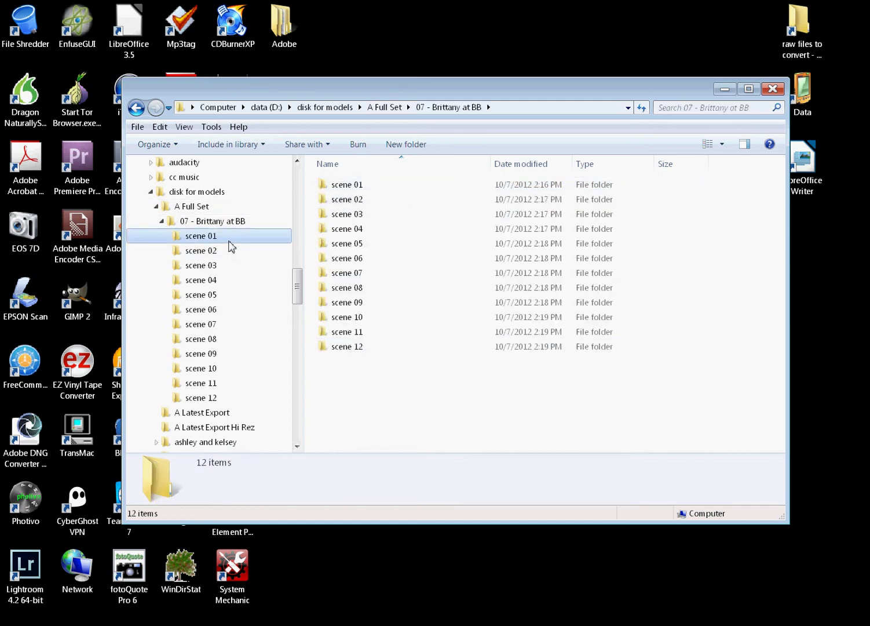
left_click(225, 253)
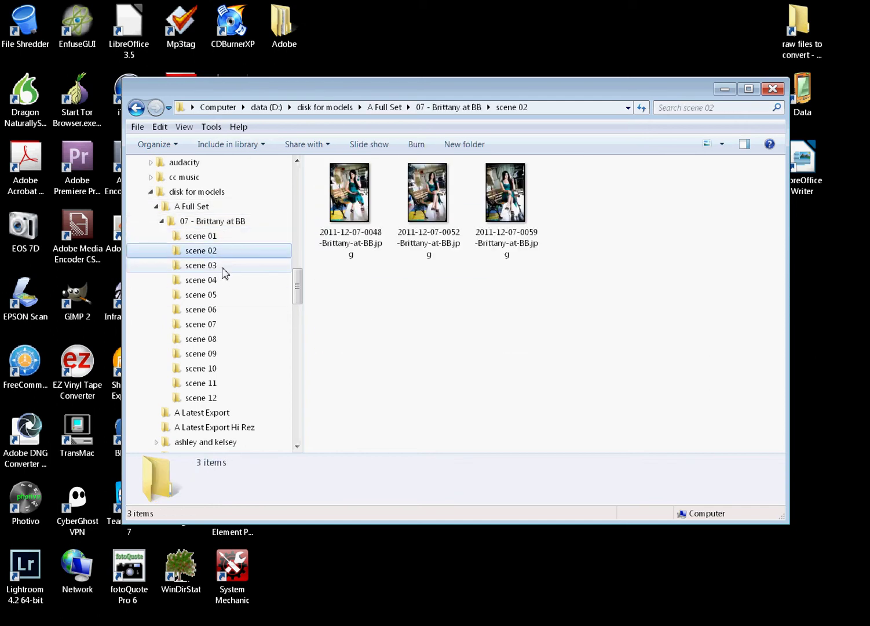
left_click(223, 267)
left_click(224, 283)
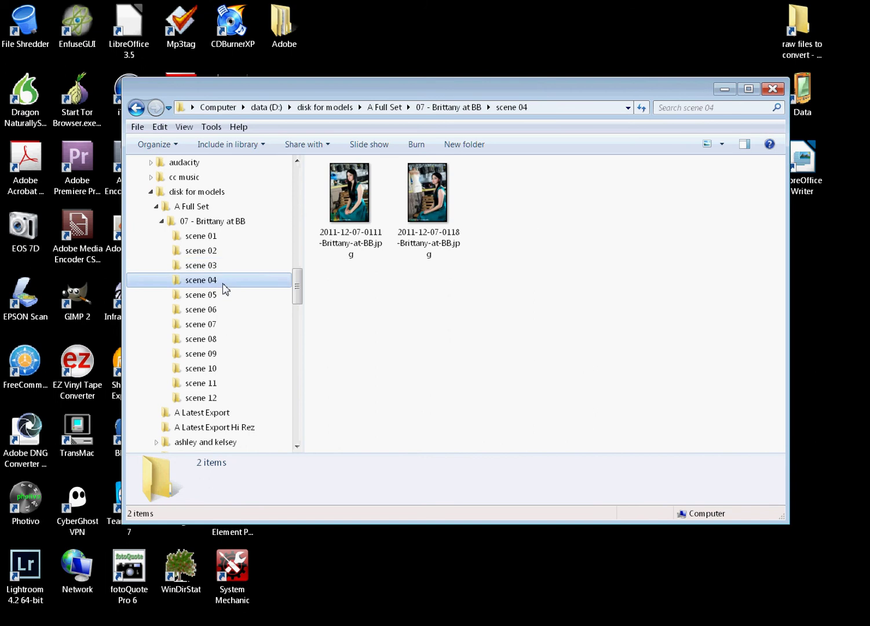
left_click(223, 297)
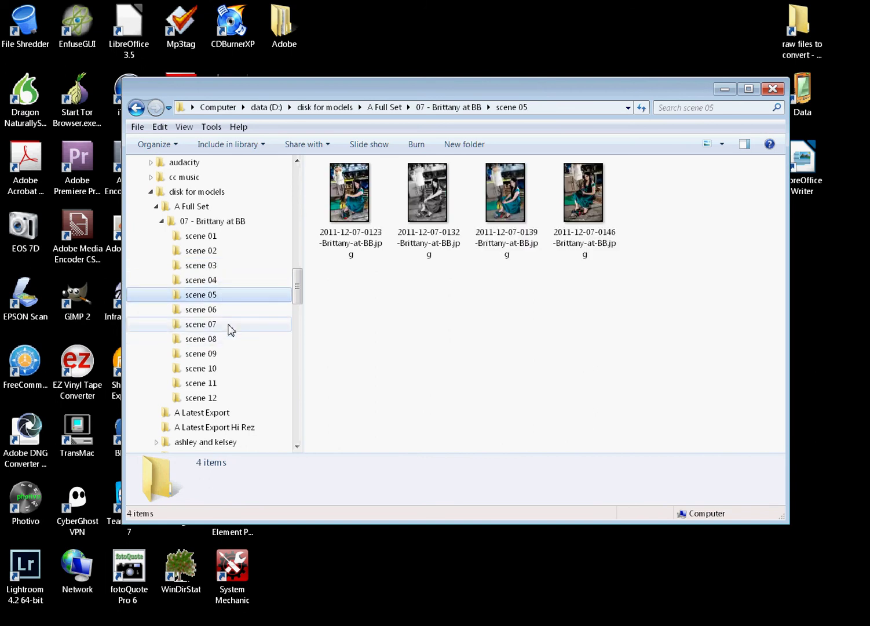
- Check the exported photos in scenes 07–12, then restore Lightroom from the taskbar
left_click(229, 325)
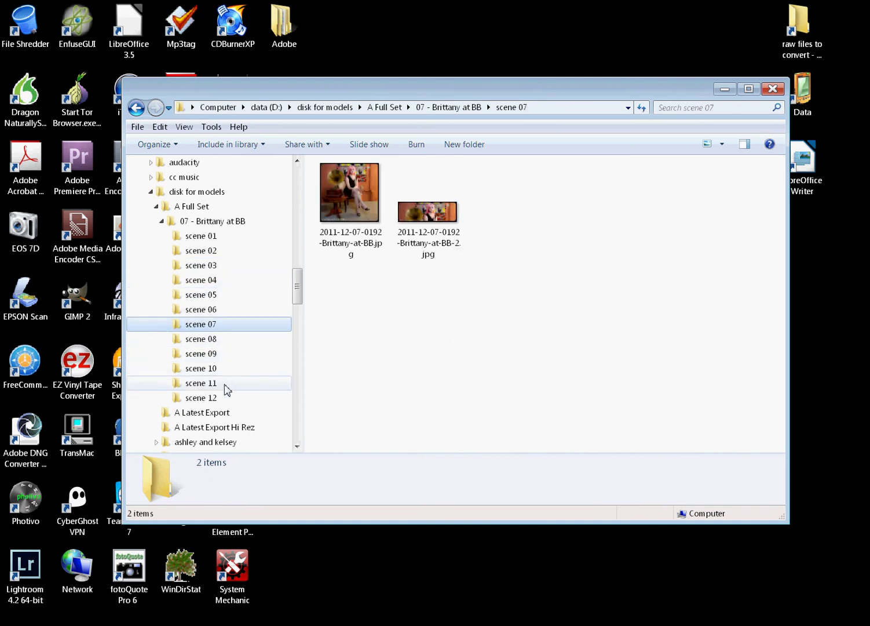
left_click(226, 399)
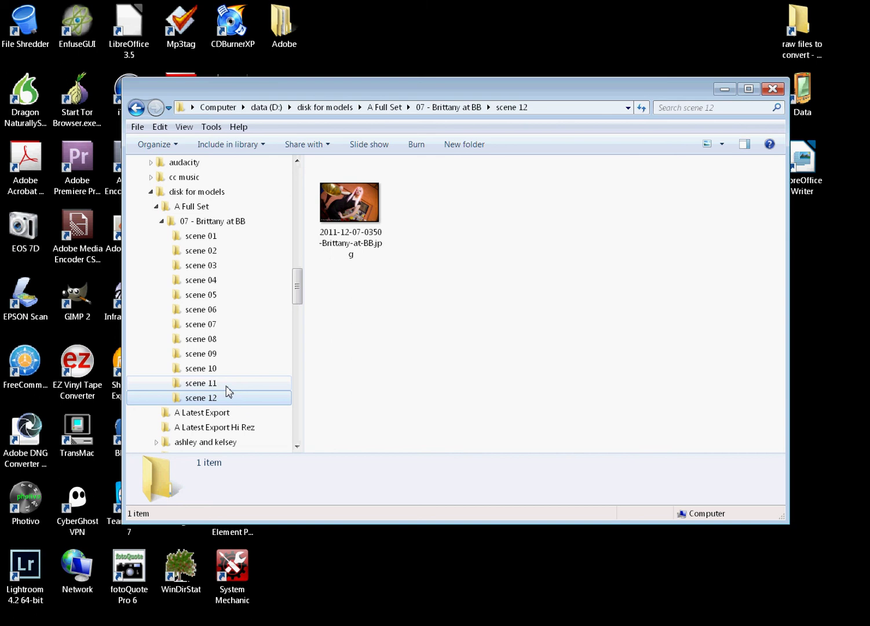
left_click(230, 384)
left_click(233, 371)
left_click(232, 355)
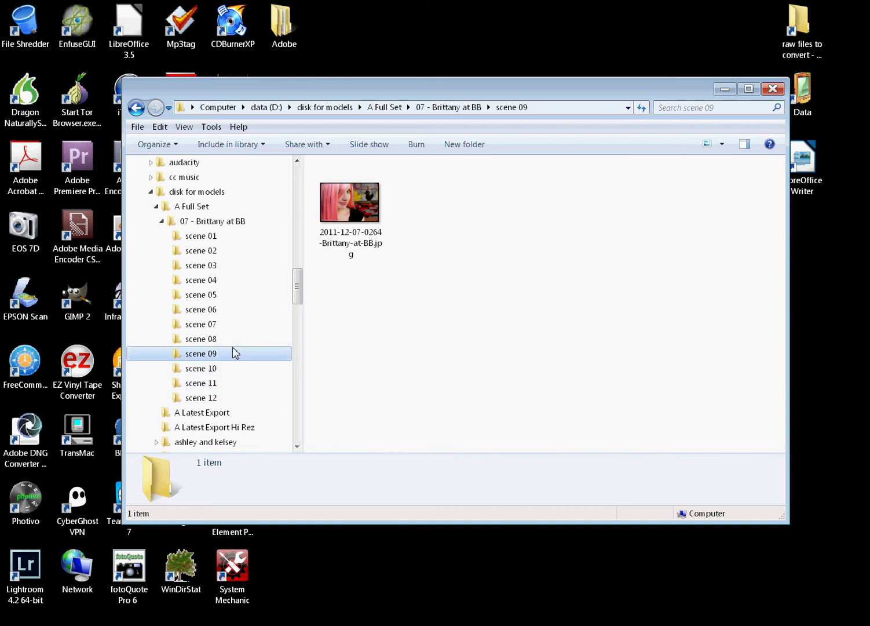
left_click(232, 341)
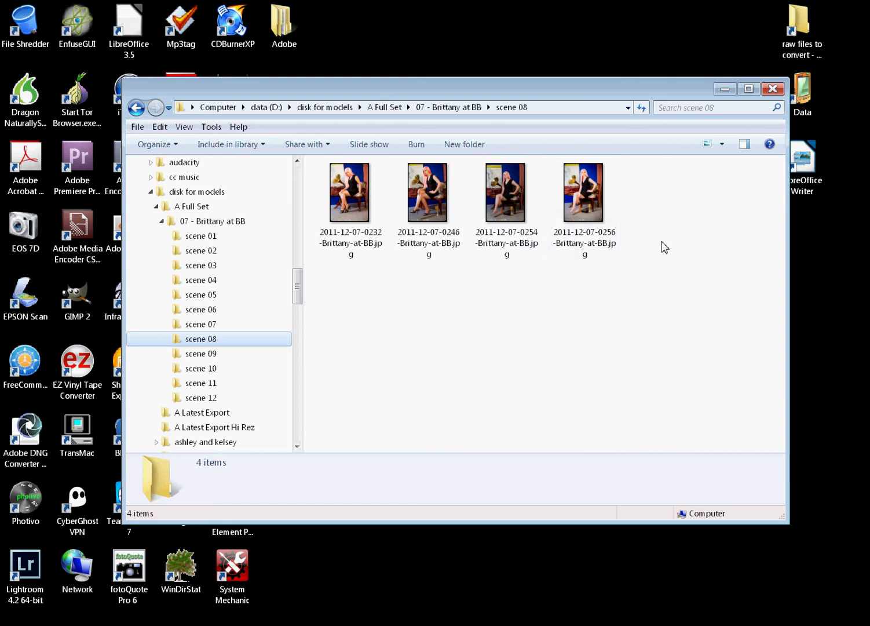
left_click(254, 620)
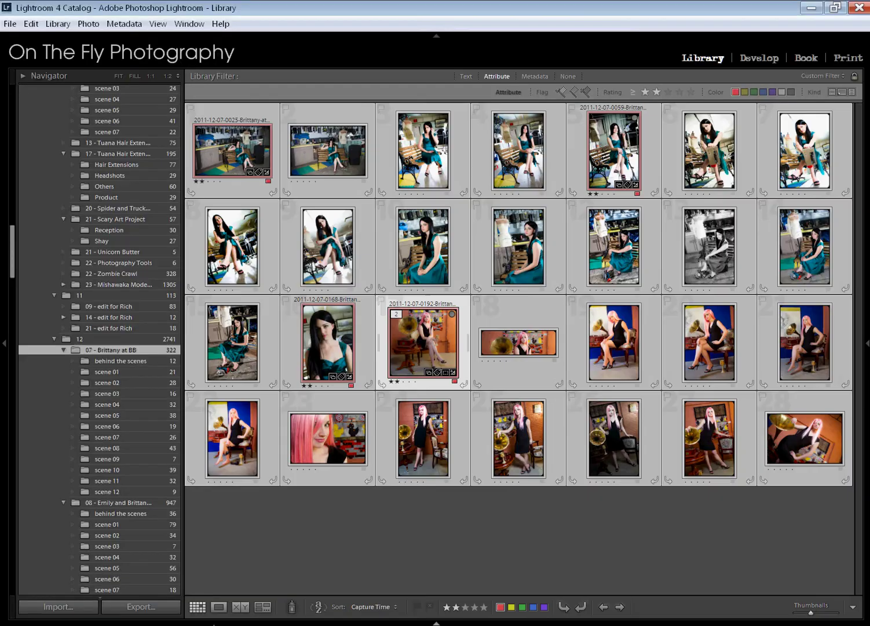